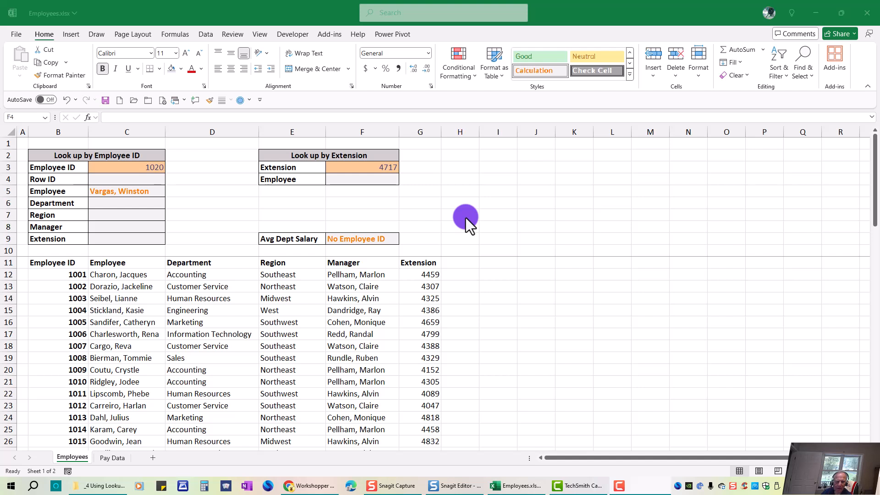
Examine the VLOOKUP formula in cell C5 and scan the employee list it searches
left_click(139, 191)
type("=")
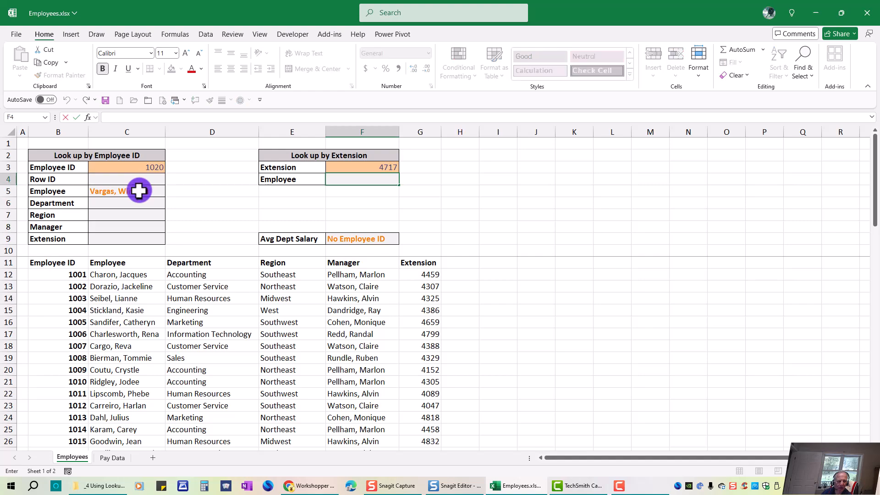
left_click(129, 191)
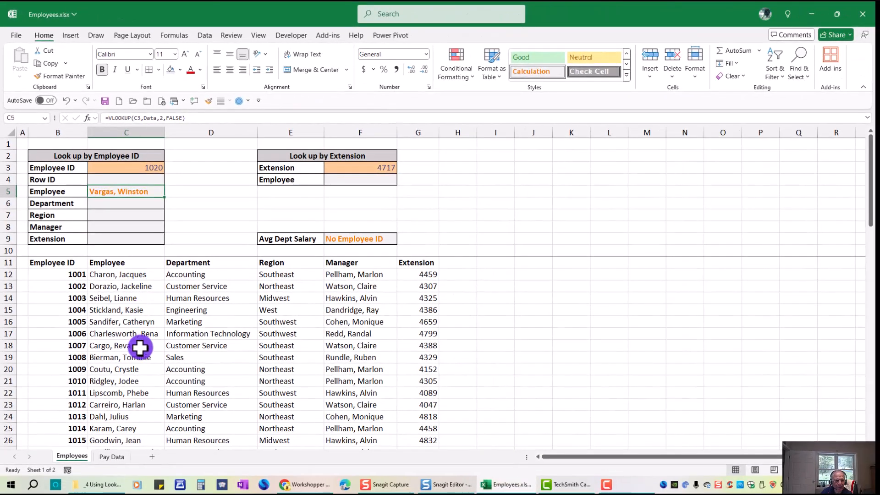
scroll(139, 347, "down", 2)
scroll(140, 347, "down", 11)
scroll(140, 346, "up", 9)
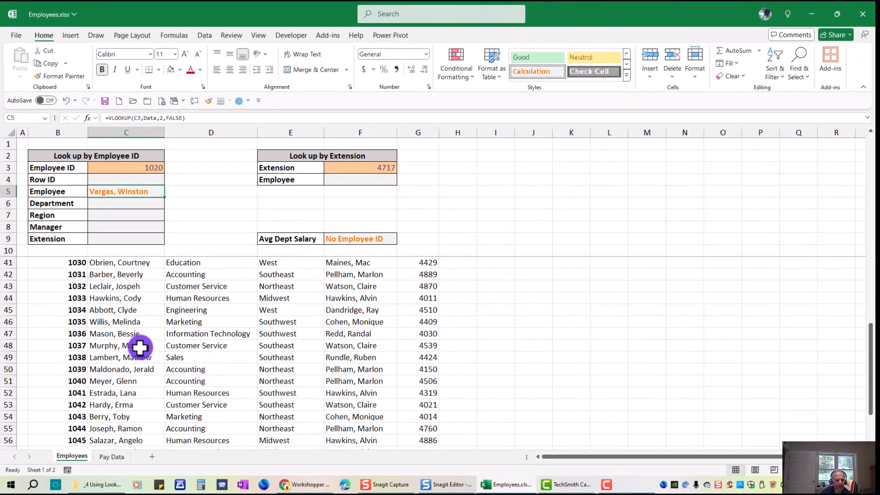
scroll(142, 313, "up", 4)
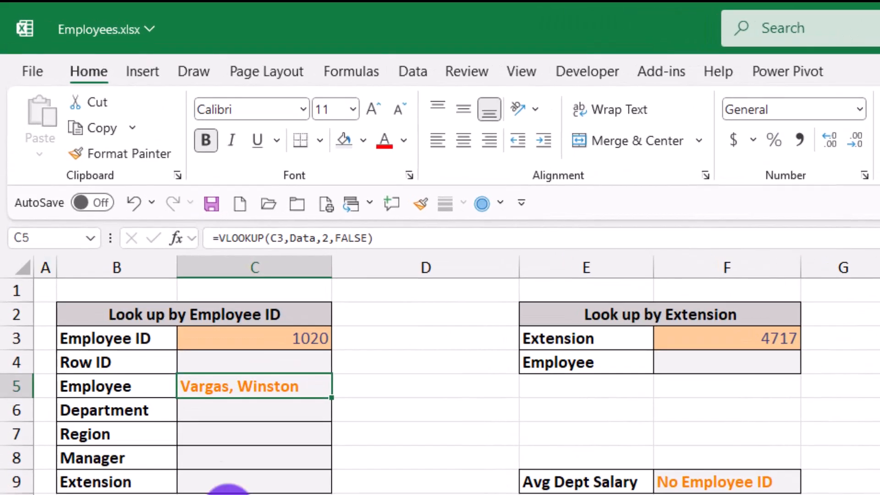
Go to the named range Data to check which cells it covers, and reselect the lookup formula in C5
left_click(90, 238)
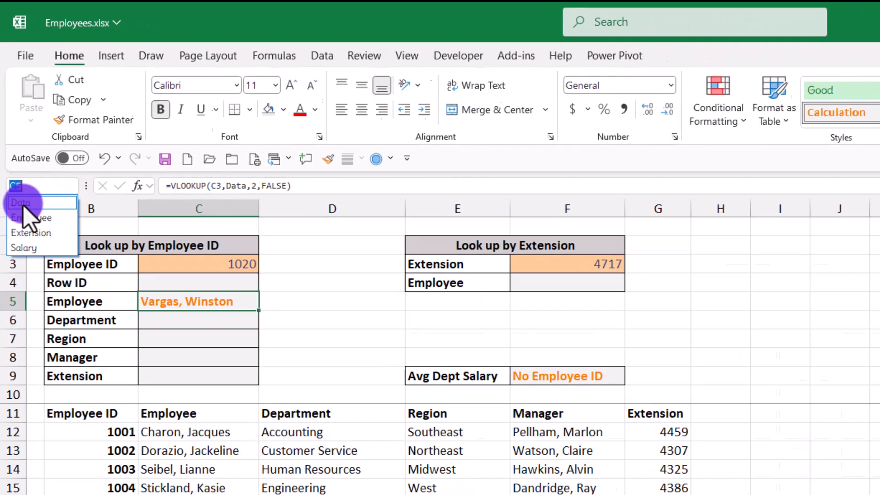
left_click(27, 259)
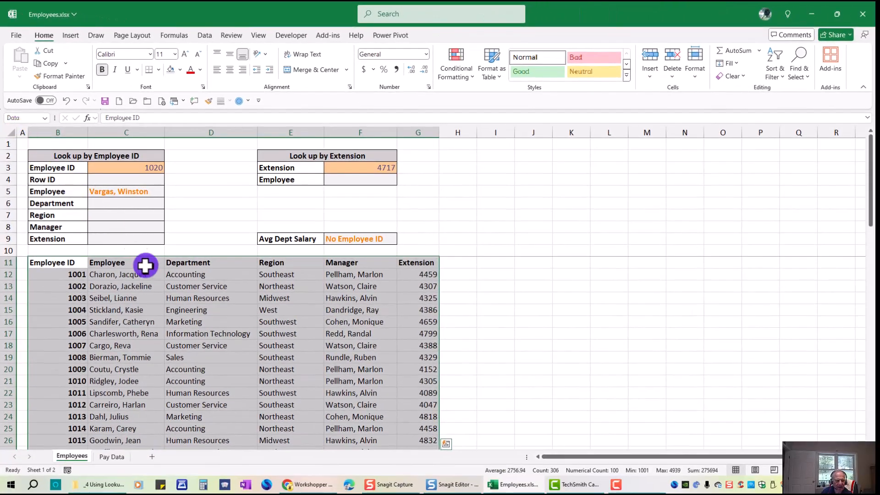
left_click(202, 324)
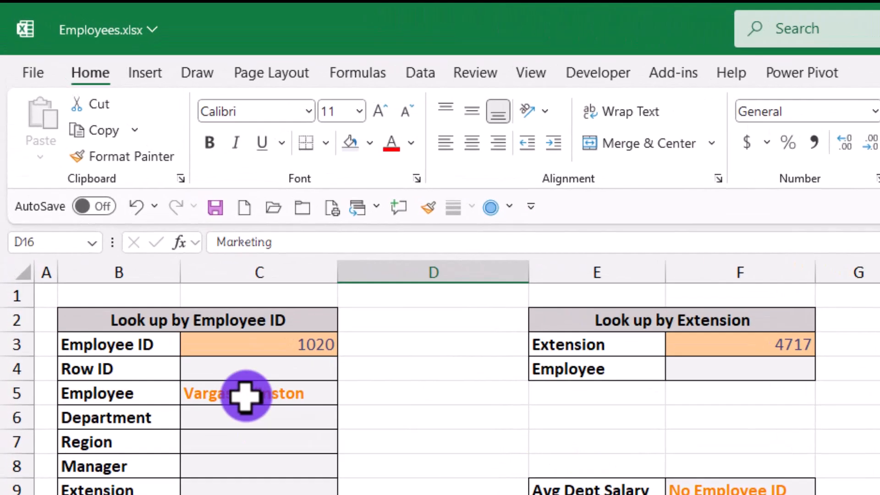
left_click(120, 192)
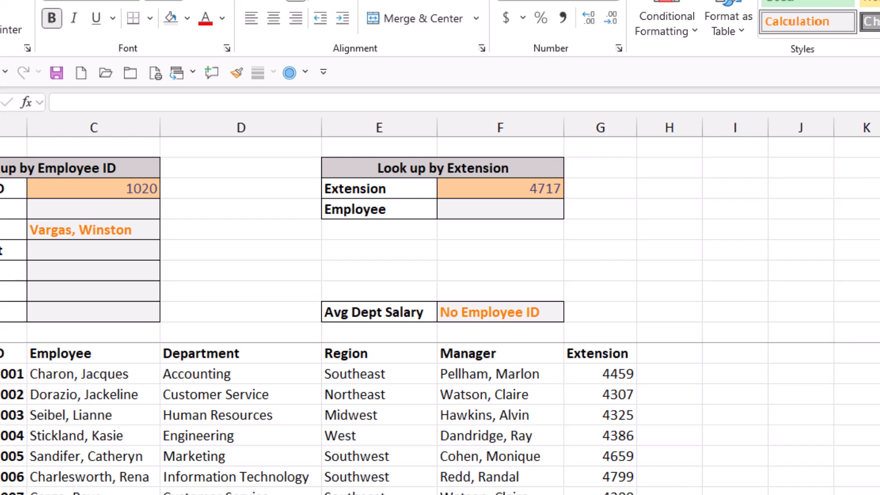
Begin an XLOOKUP formula in cell F4 with the extension in F3 as the lookup value
left_click(534, 209)
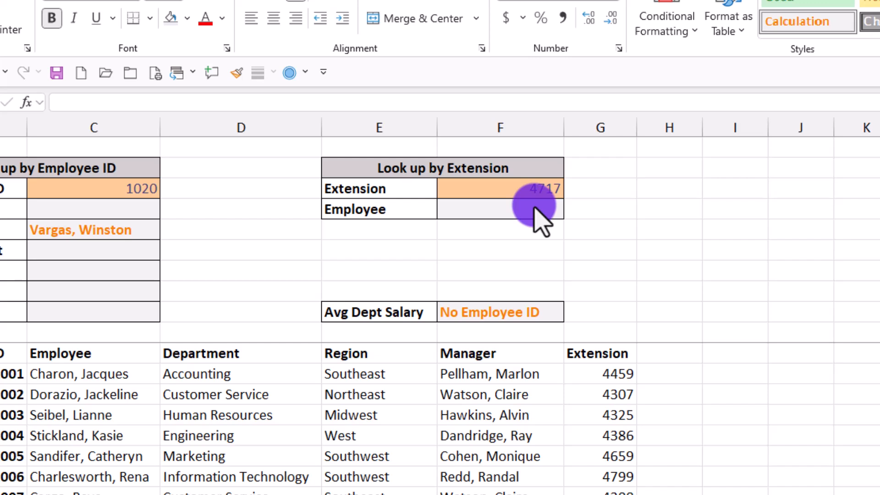
left_click(534, 209)
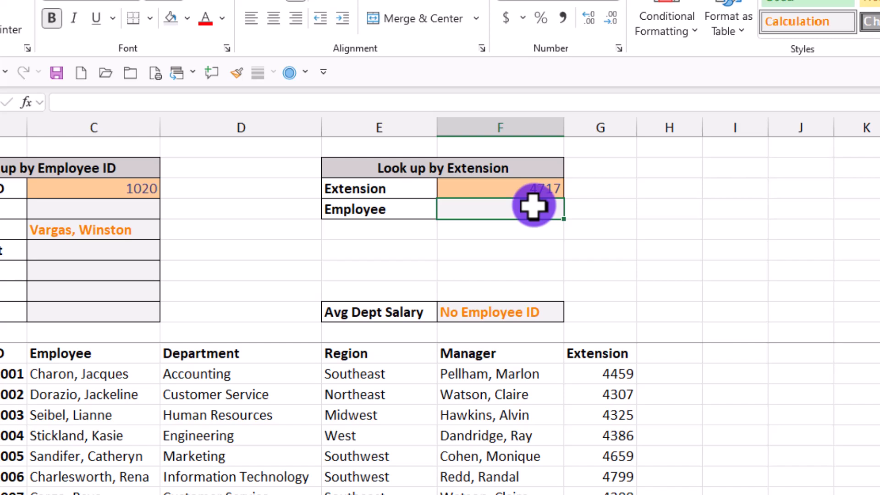
type("=x")
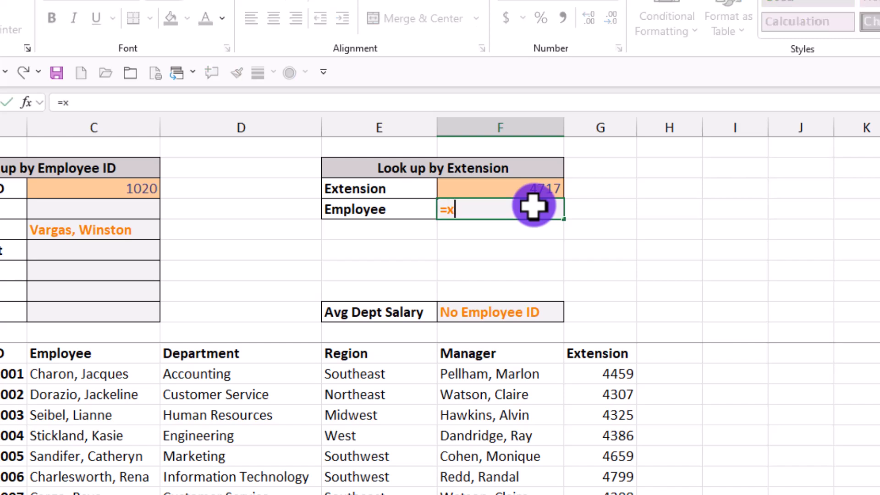
type("lookup(")
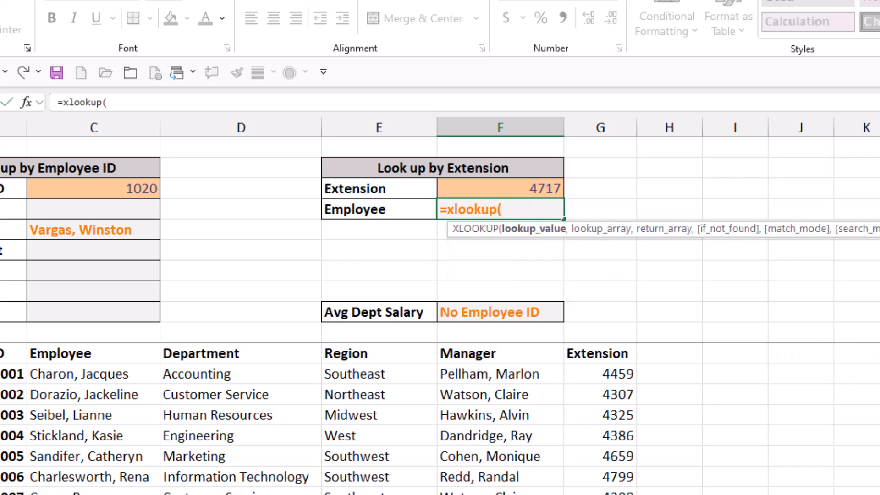
left_click(876, 387)
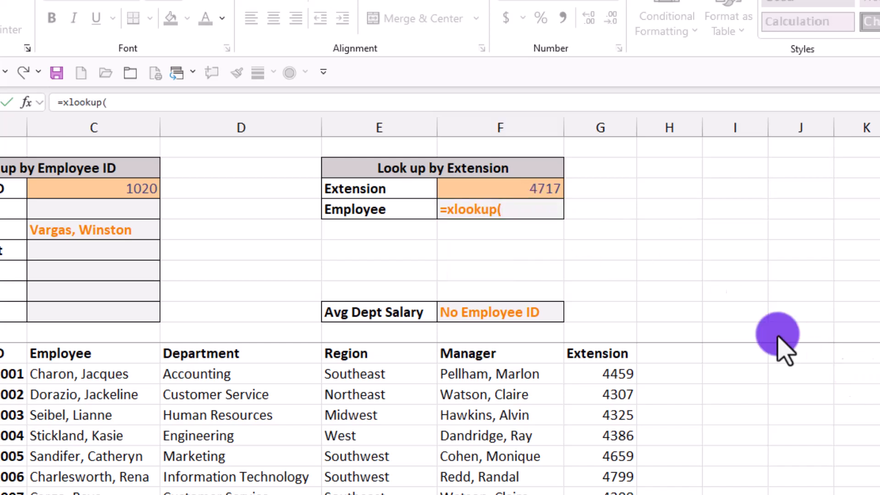
left_click(495, 189)
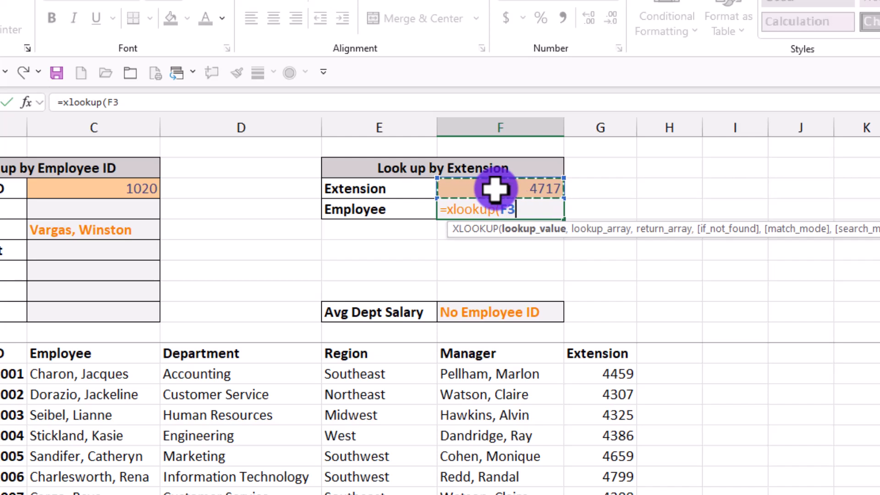
type(",")
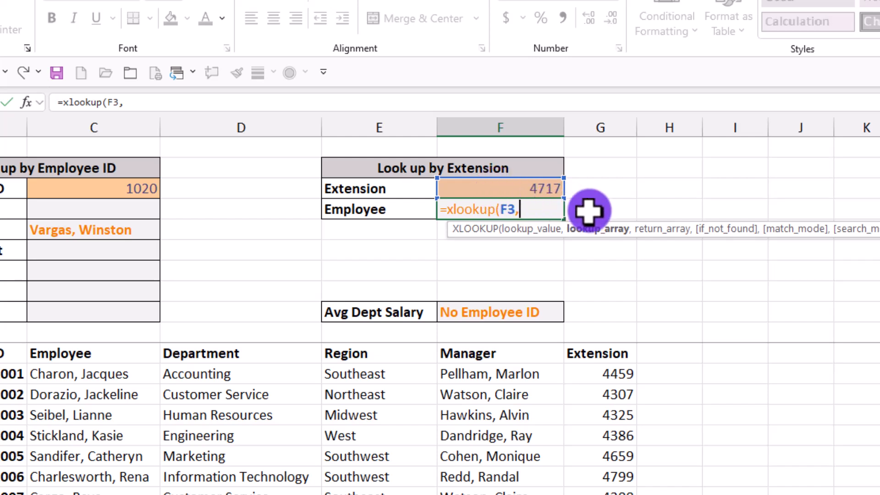
type("extension")
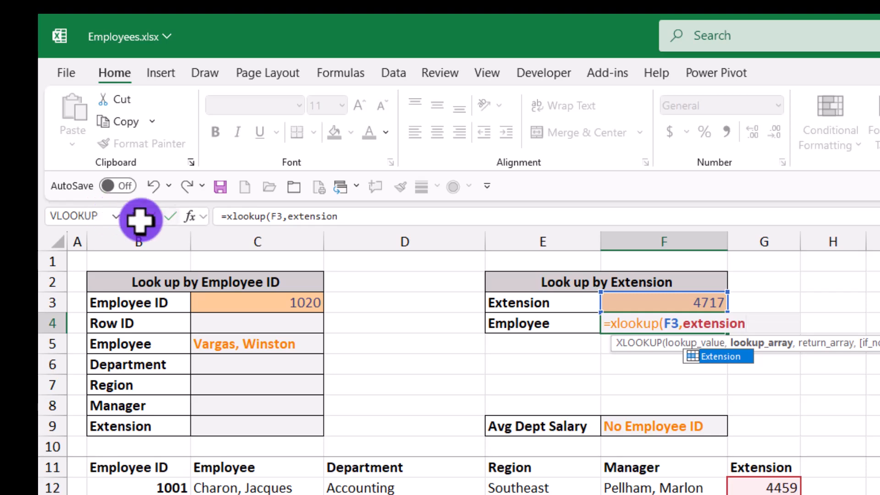
Add the named range extension as the formula's lookup array and the named range employee as its return array
type(",")
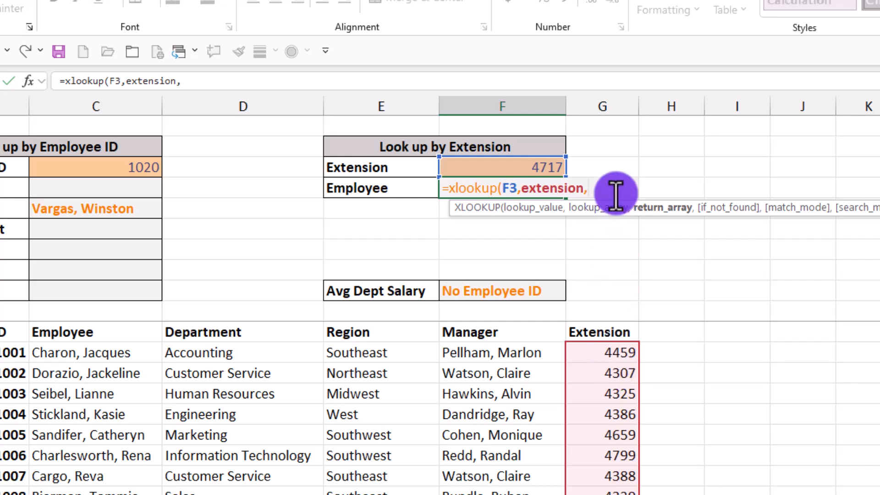
type("em")
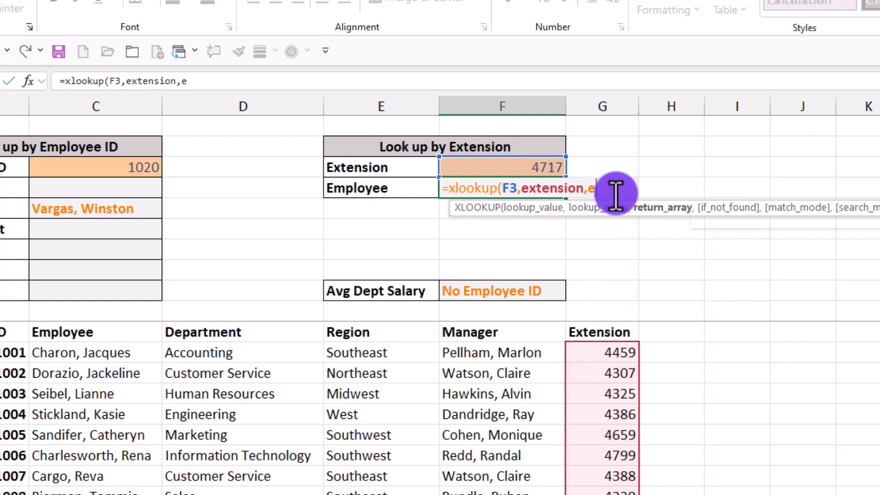
type("ployee")
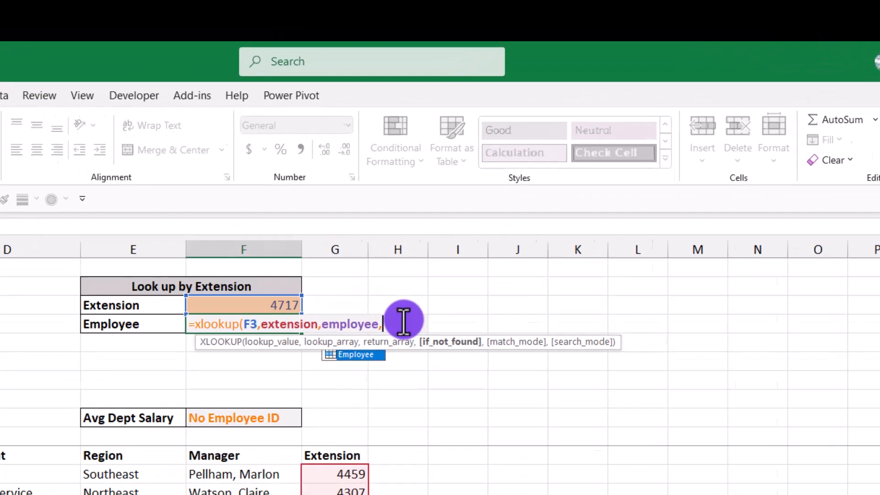
Complete the XLOOKUP formula with "not found" as the if_not_found text and enter it in F4
type(",")
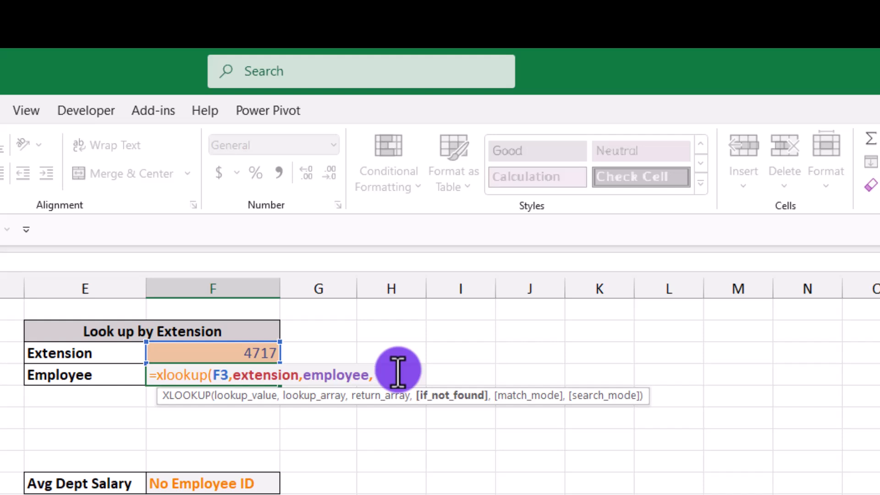
type("\"not found\"")
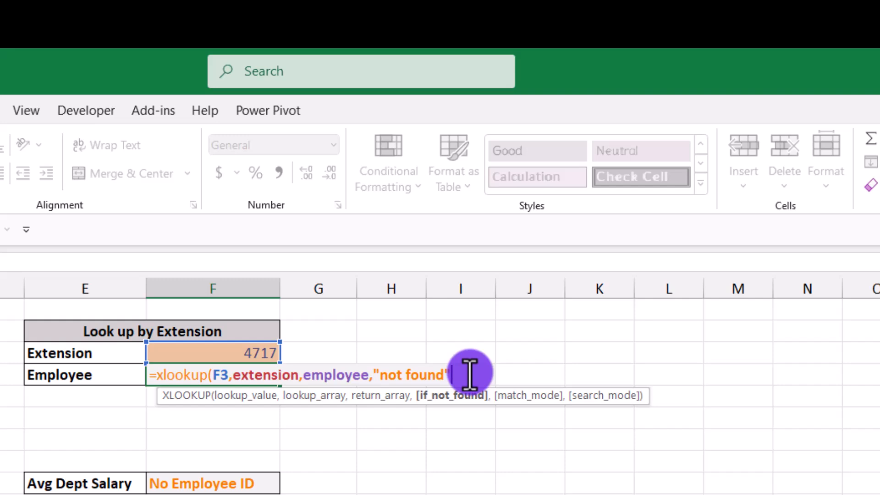
type(")")
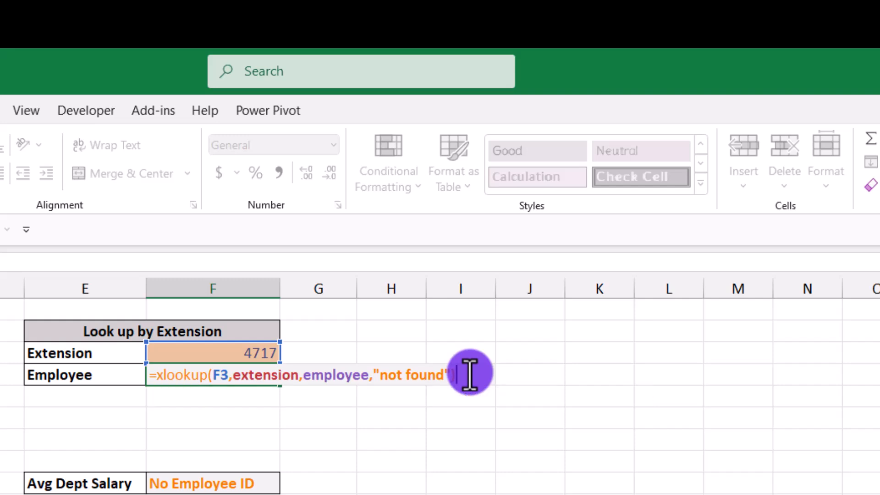
key("ctrl+Return")
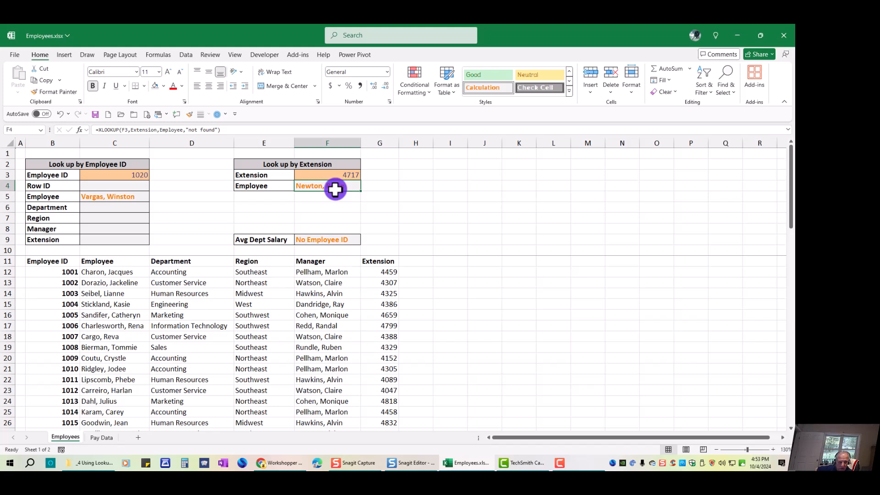
Find the looked-up extension in the employee list and select across its row to check the matching employee
scroll(369, 323, "down", 6)
scroll(370, 323, "down", 2)
scroll(370, 324, "up", 2)
scroll(371, 323, "down", 3)
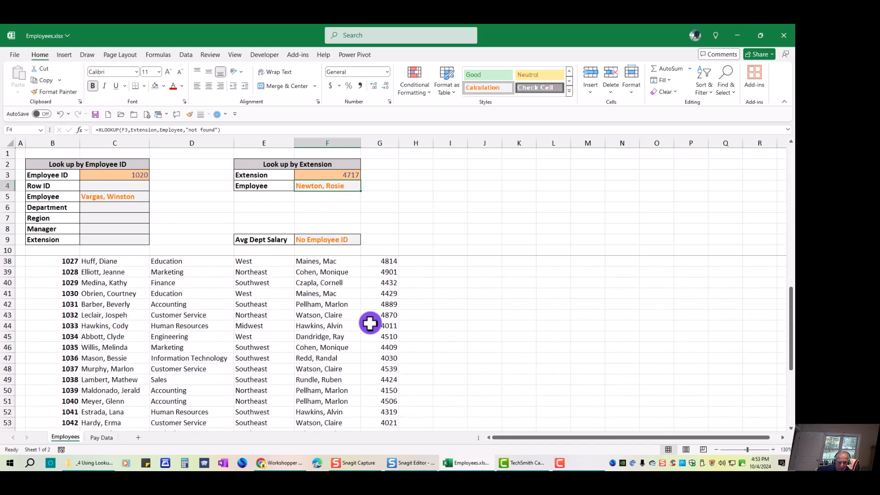
scroll(370, 323, "down", 4)
left_click(374, 335)
key("ctrl+shift+Left")
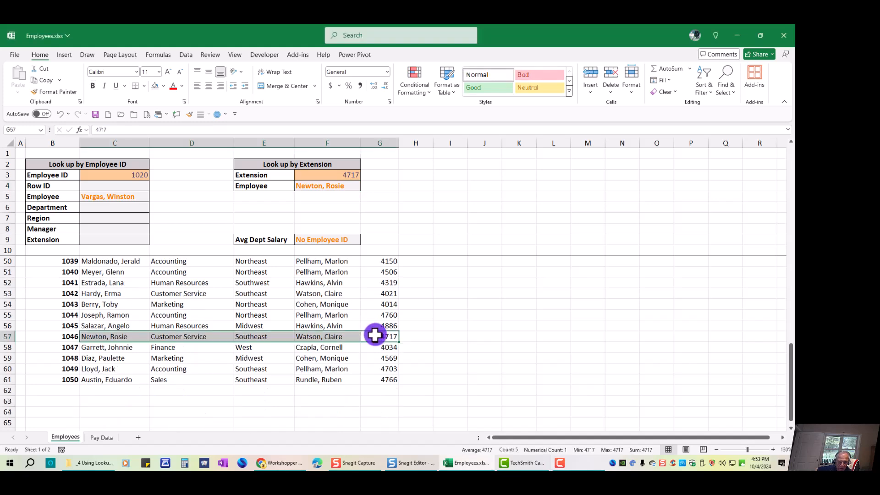
Set the lookup extension in F3 to 4766 and select the Employee result cell F4
left_click(343, 174)
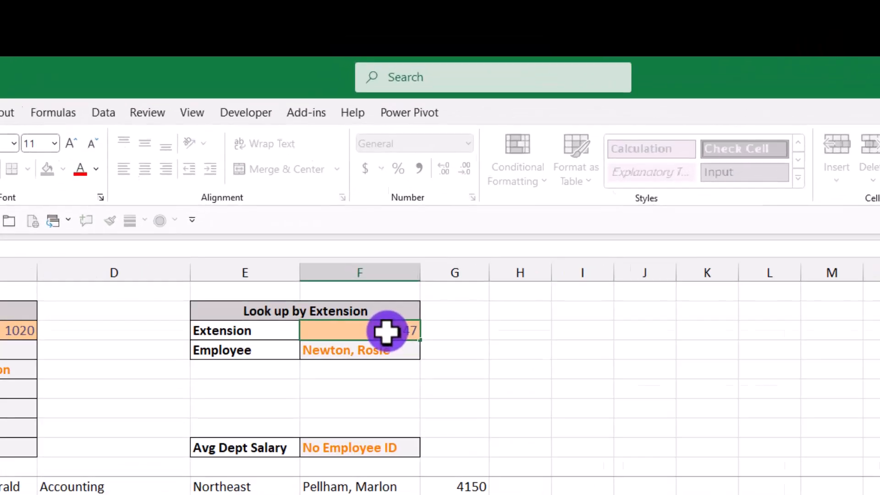
type("4766")
key("ctrl+Return")
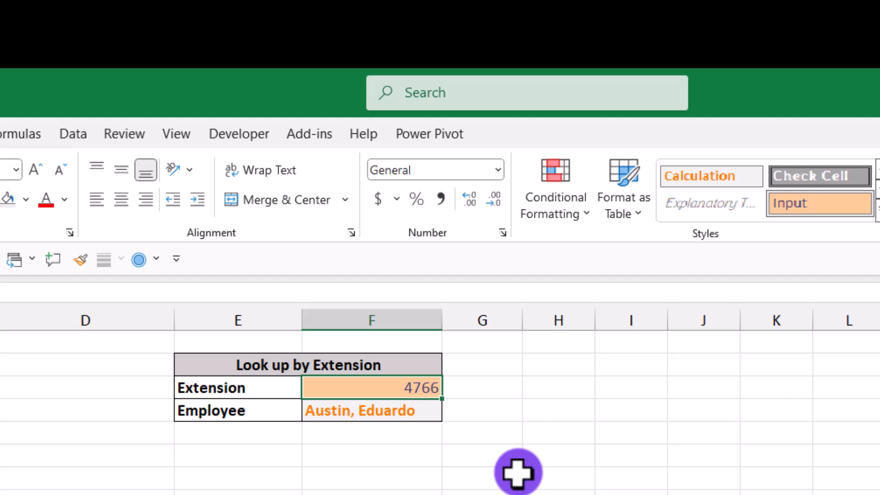
key("Down")
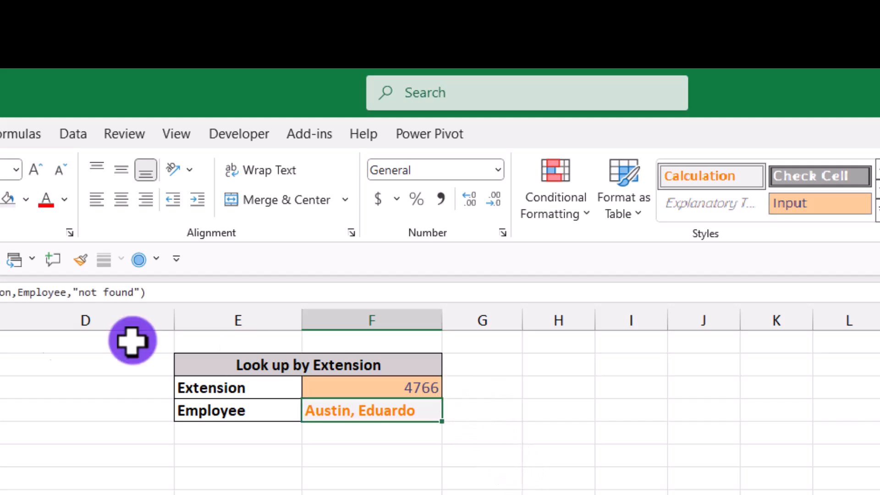